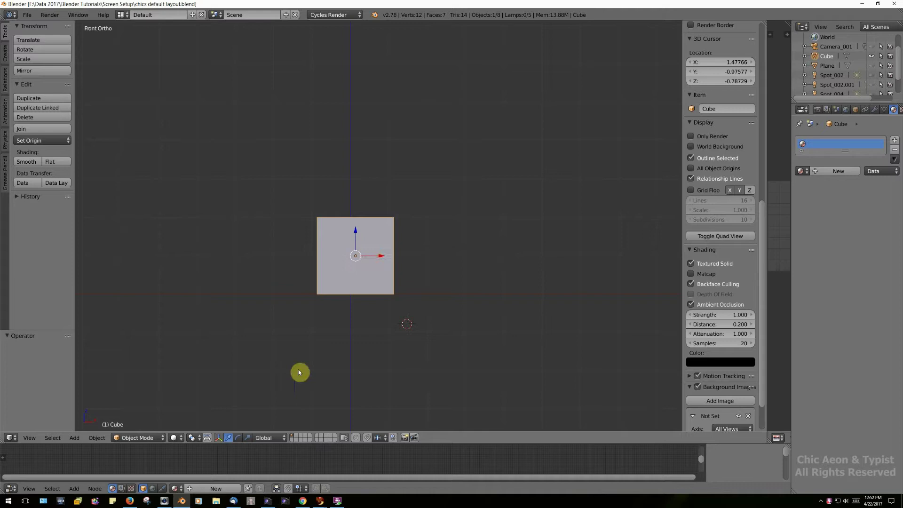
Toggle the transform gizmo off and on, then drag its arrow to move the cube -0.856 along Z
left_click(218, 440)
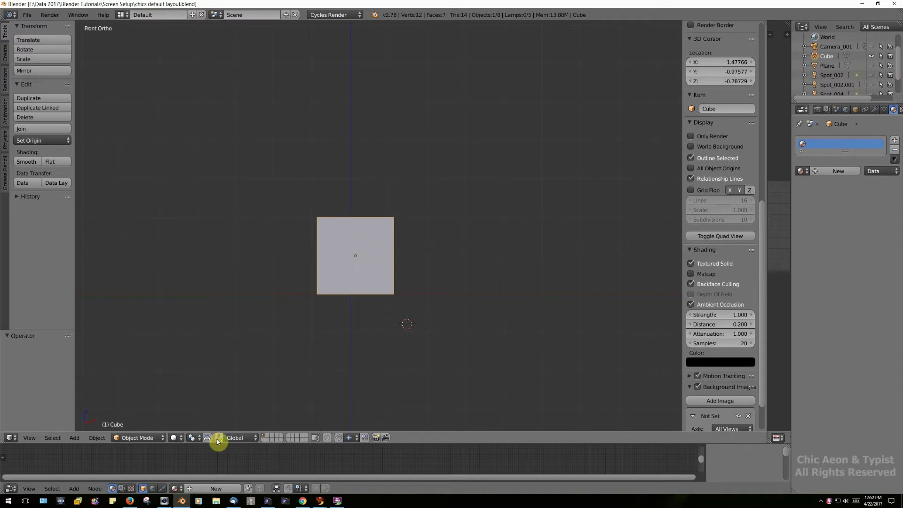
left_click(218, 439)
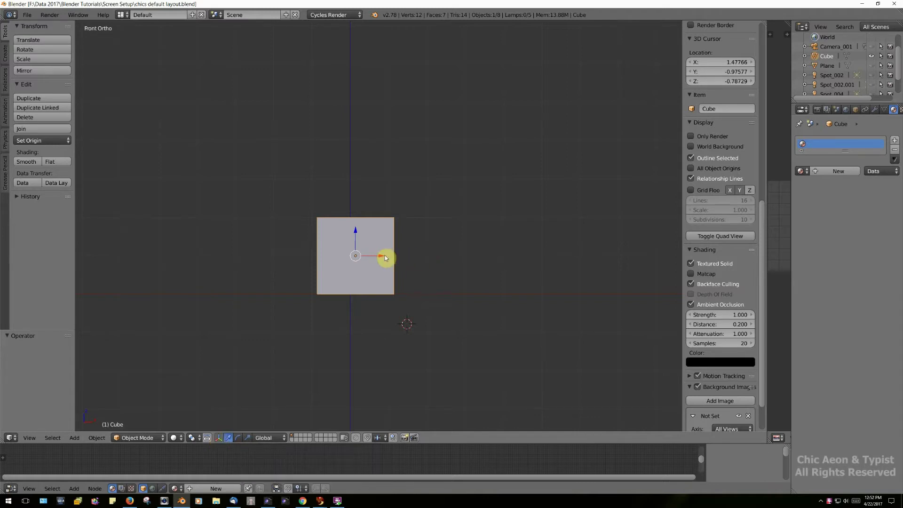
left_click_drag(382, 258, 363, 266)
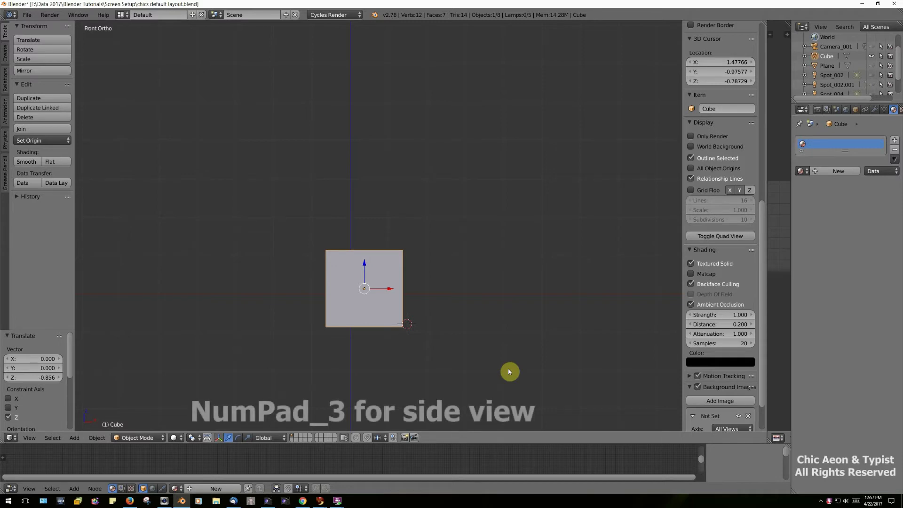
In Right view, scale the cube along Y to 0.121, turning it into a thin vertical slab
key("KP_3")
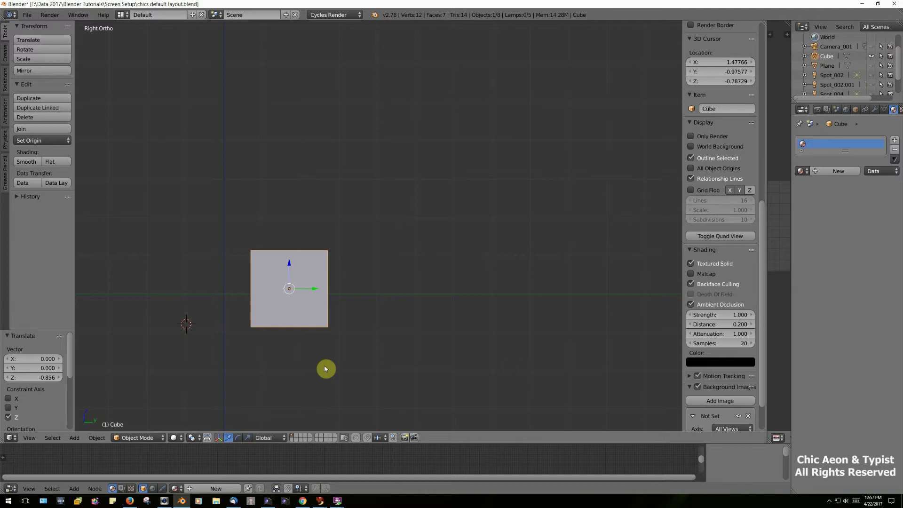
key("Tab")
key("Tab")
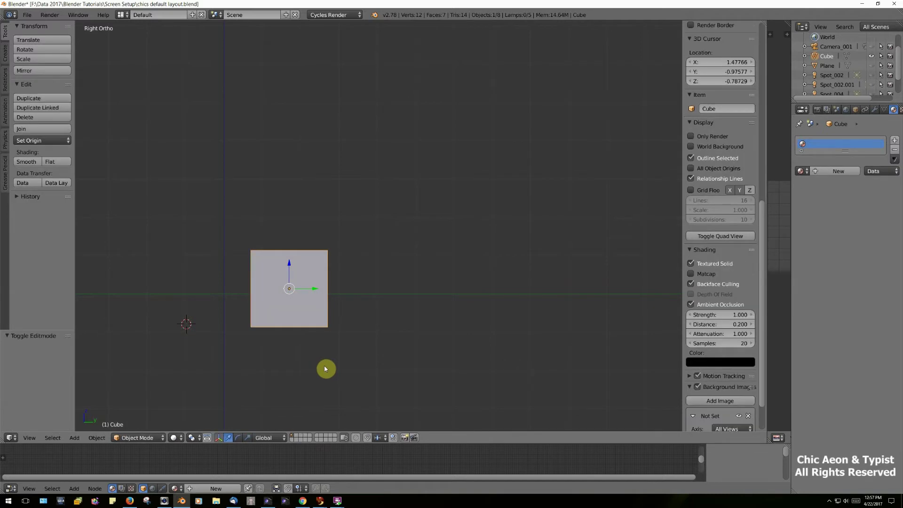
key("s")
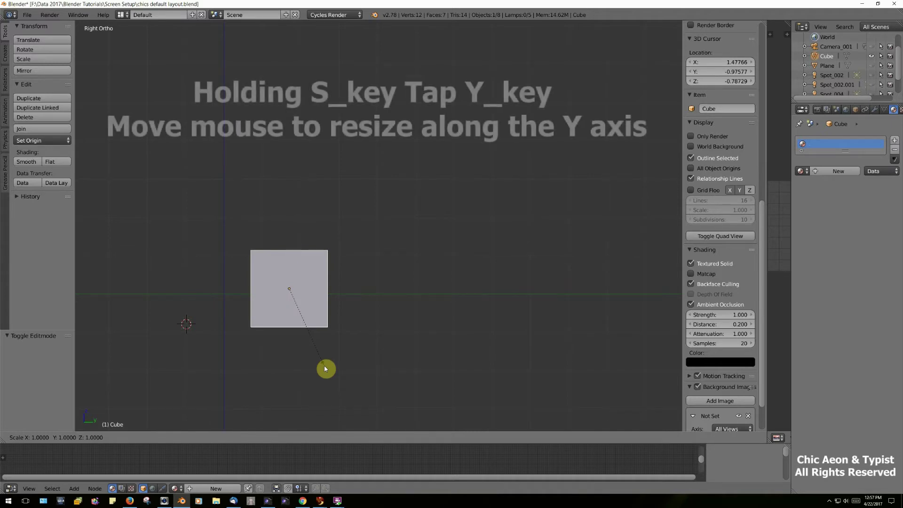
key("y")
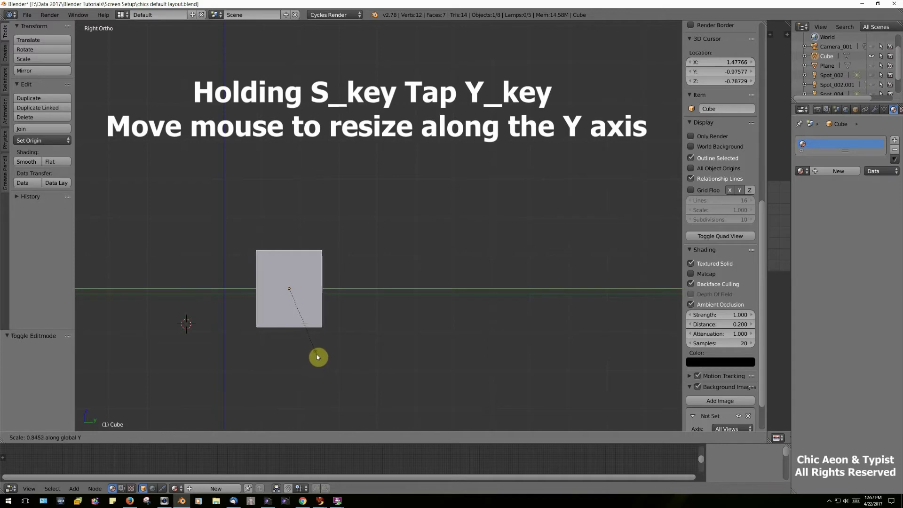
left_click(292, 301)
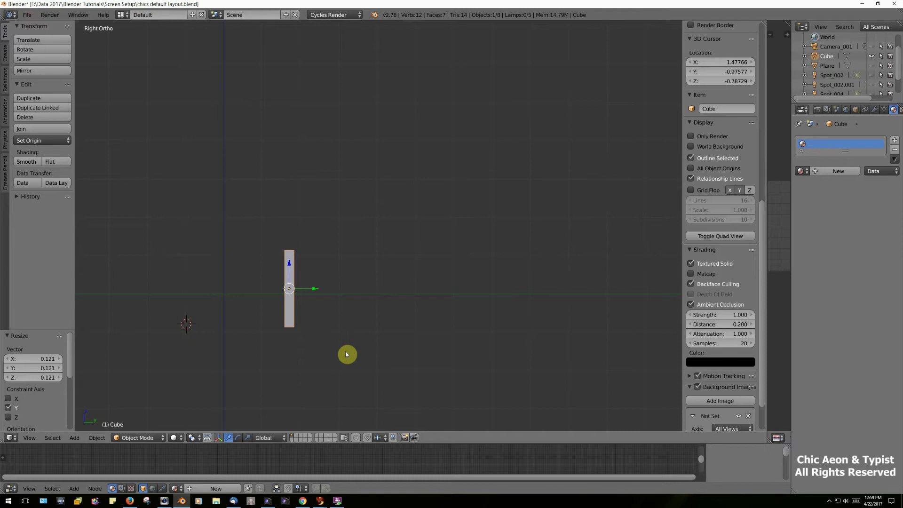
In Front view and Edit Mode, switch to Face select and select the slab's front face
key("KP_1")
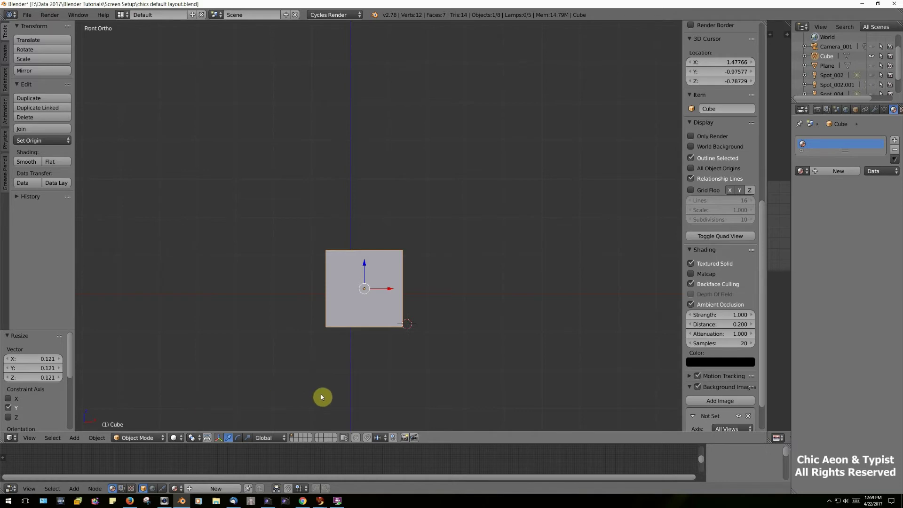
key("Tab")
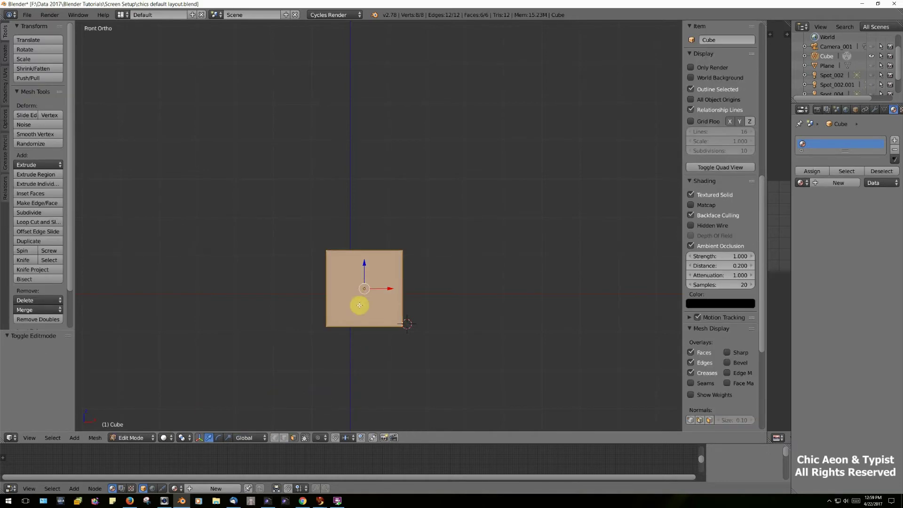
left_click(294, 438)
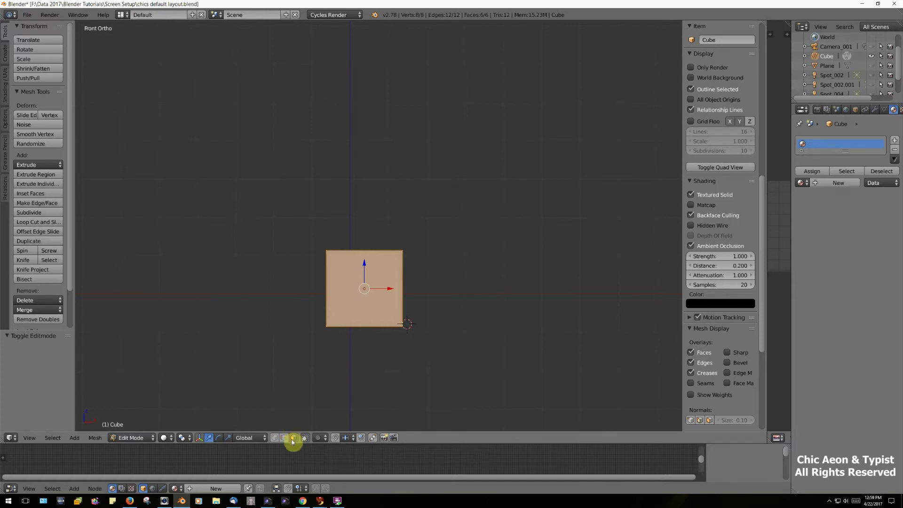
right_click(366, 291)
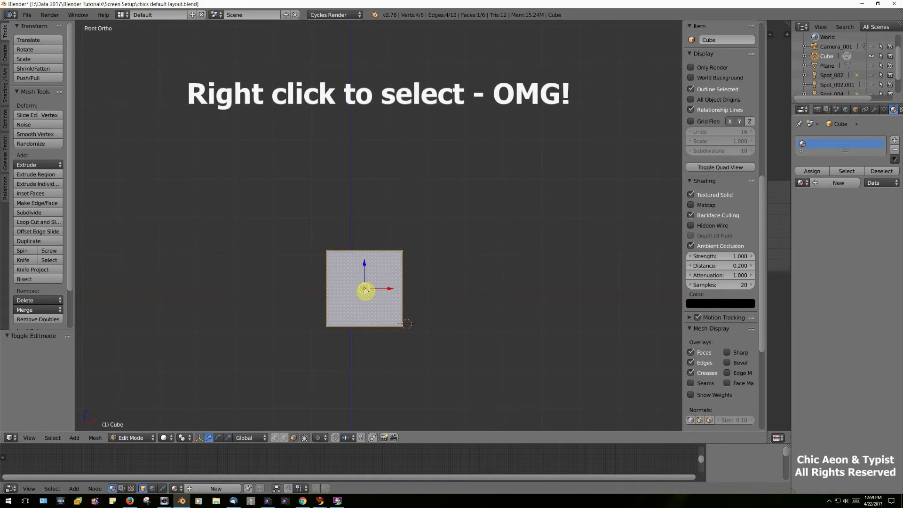
Inset the front face by 0.3194 to leave a smaller inner panel with a border
key("i")
left_click(363, 288)
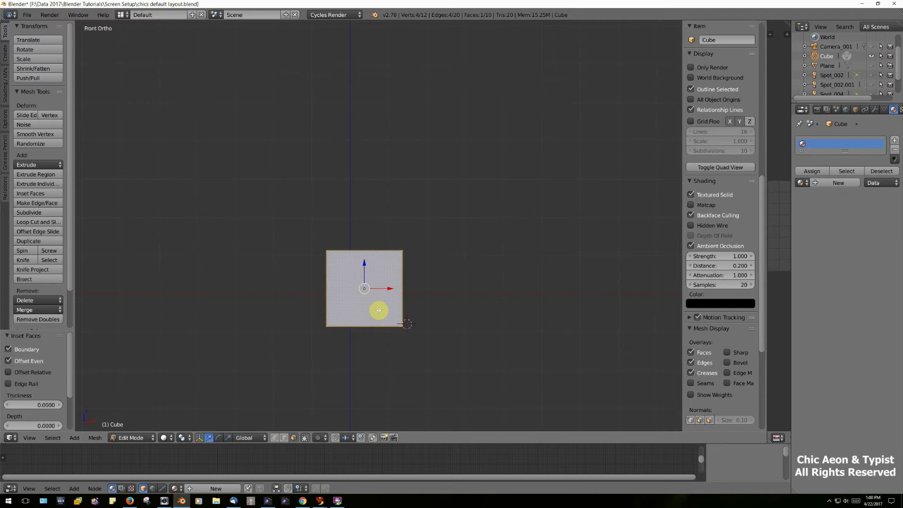
key("i")
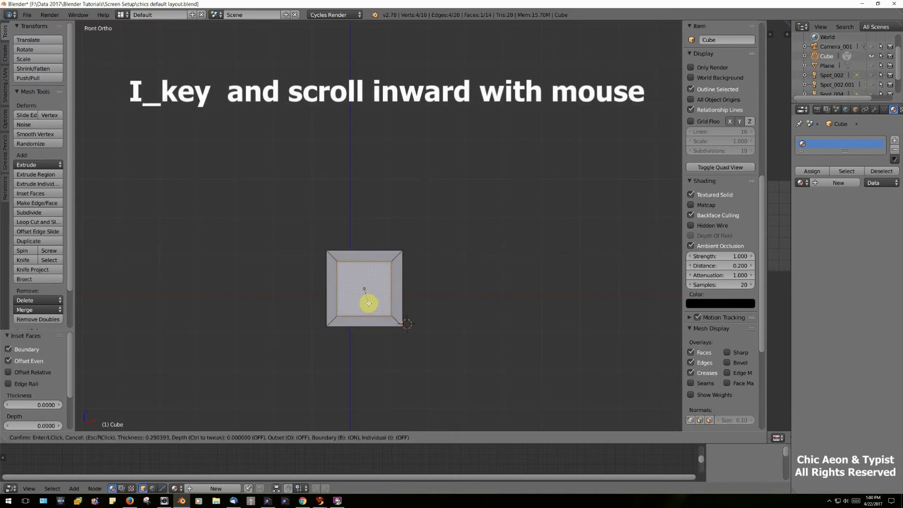
left_click(368, 302)
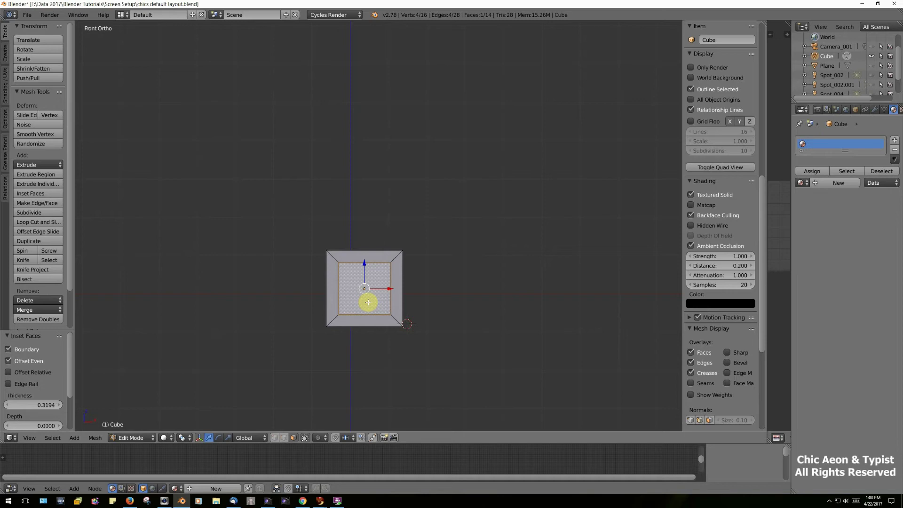
View the slab edge-on from the right, re-centre it, and switch viewport shading to Wireframe
key("KP_3")
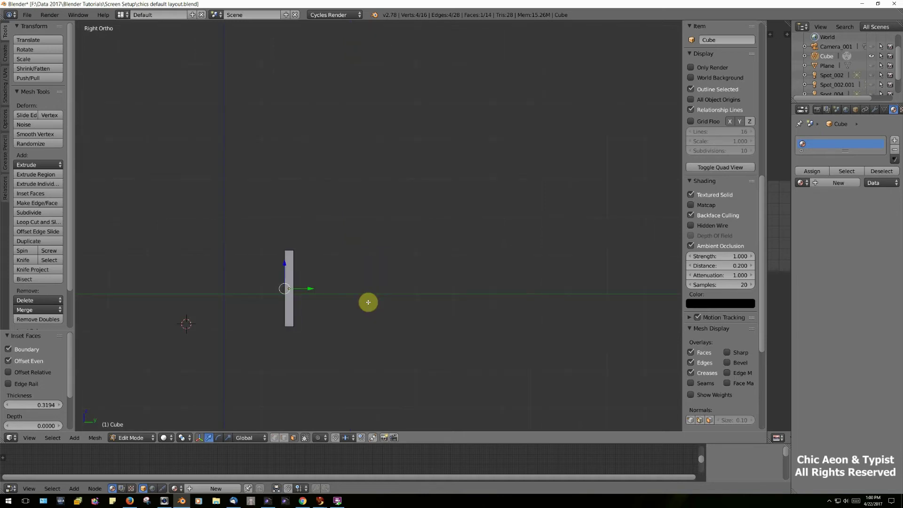
scroll(324, 338, "up", 1)
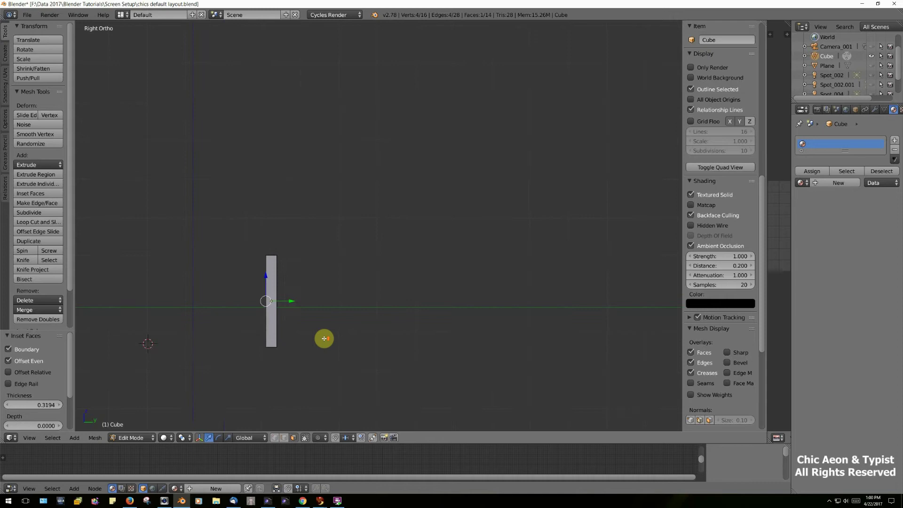
scroll(324, 338, "up", 3)
scroll(322, 341, "down", 1)
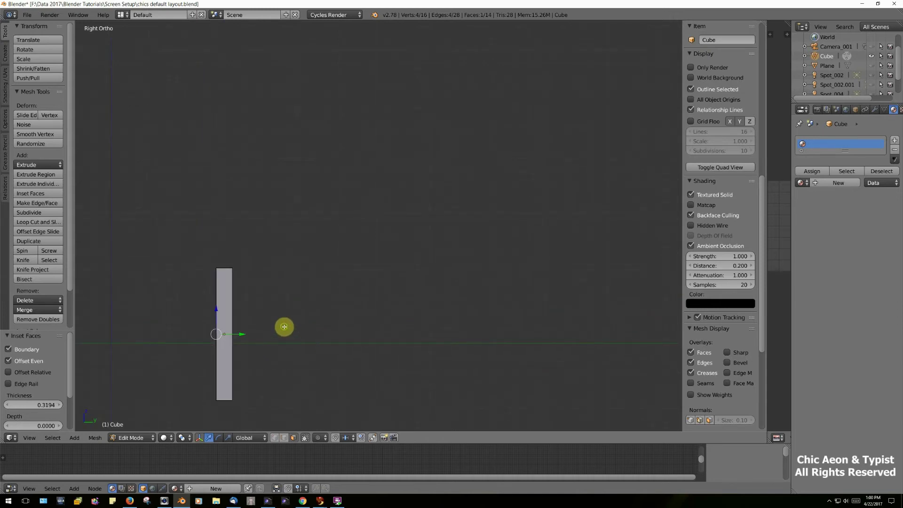
middle_click_drag(284, 327, 421, 267, "shift")
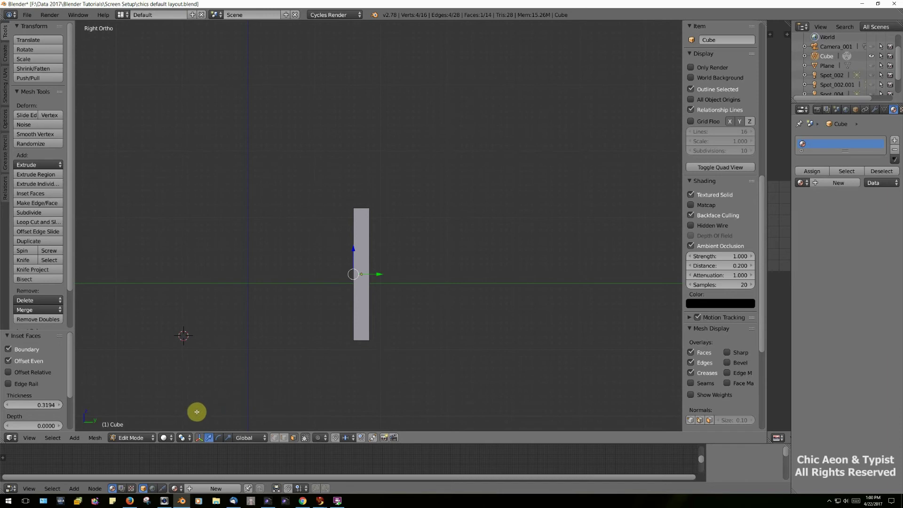
left_click(164, 438)
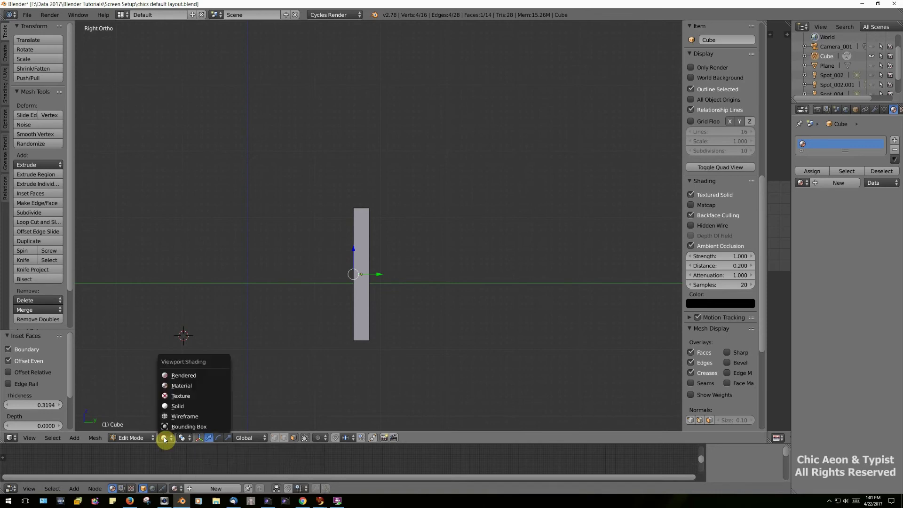
left_click(191, 417)
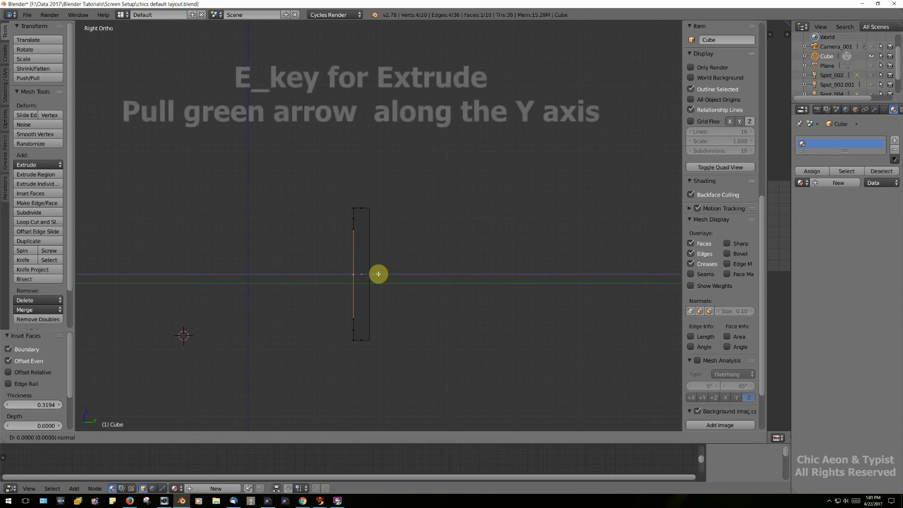
Extrude the inset centre panel 0.069 along Y to recess it into the frame
key("e")
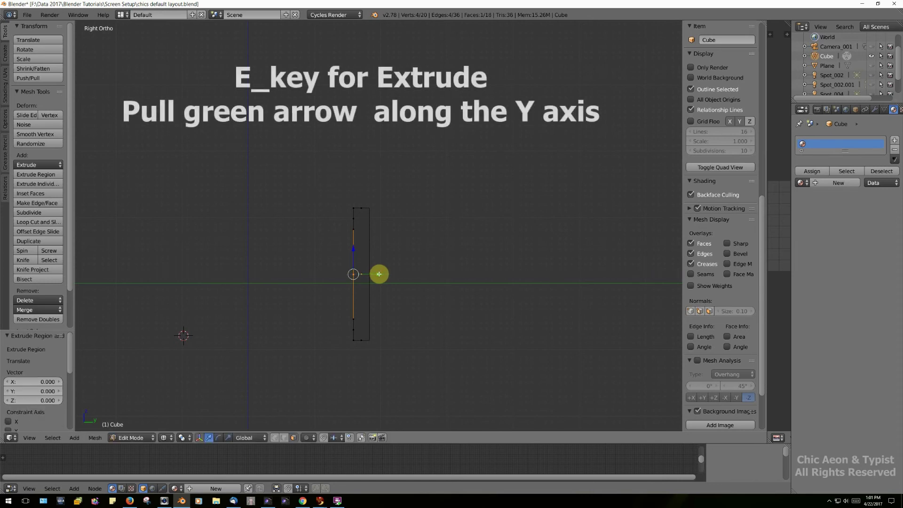
left_click_drag(377, 274, 383, 274)
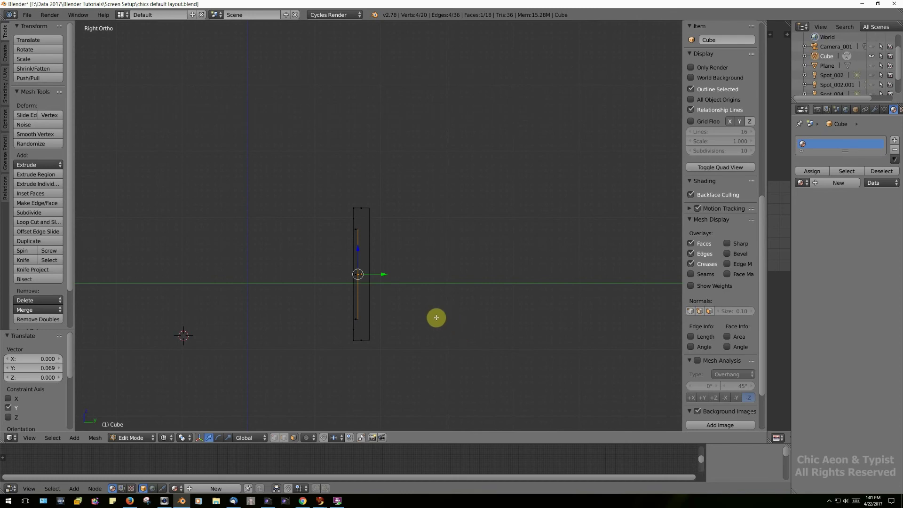
middle_click_drag(435, 316, 482, 324)
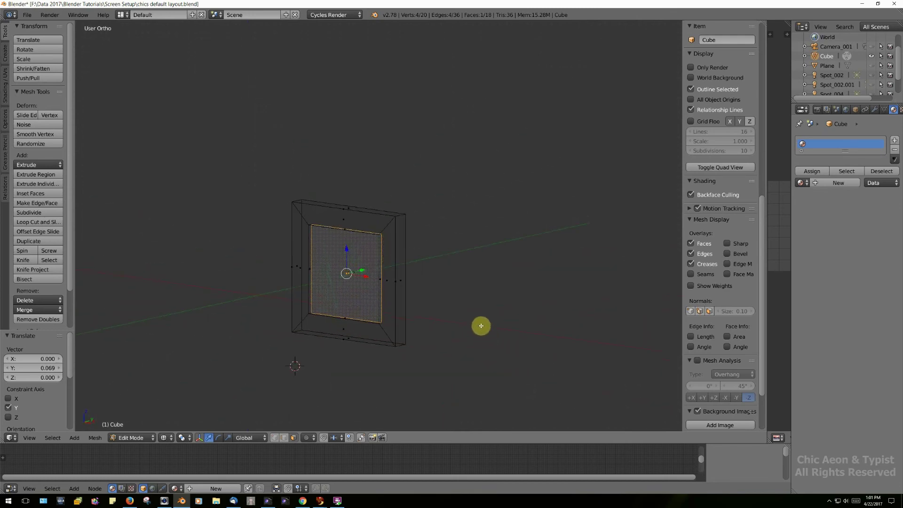
Switch viewport shading back to Solid and orbit the view to inspect the frame
left_click(163, 437)
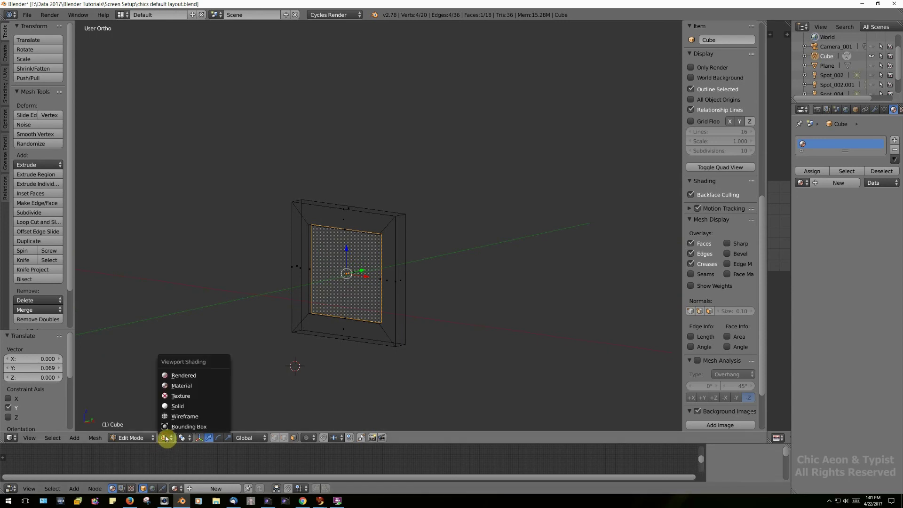
left_click(177, 408)
mouse_move(313, 375)
middle_mouse_down()
mouse_move(329, 346)
mouse_move(387, 359)
mouse_move(371, 359)
middle_mouse_up()
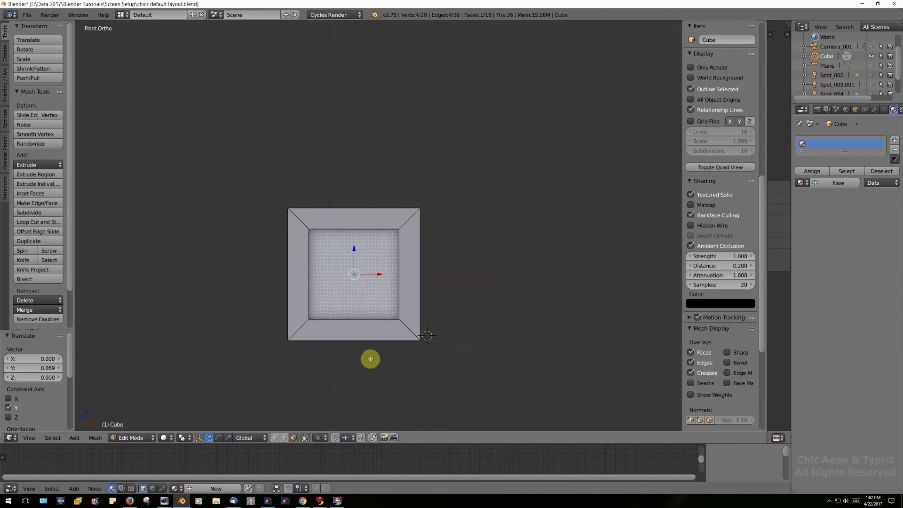